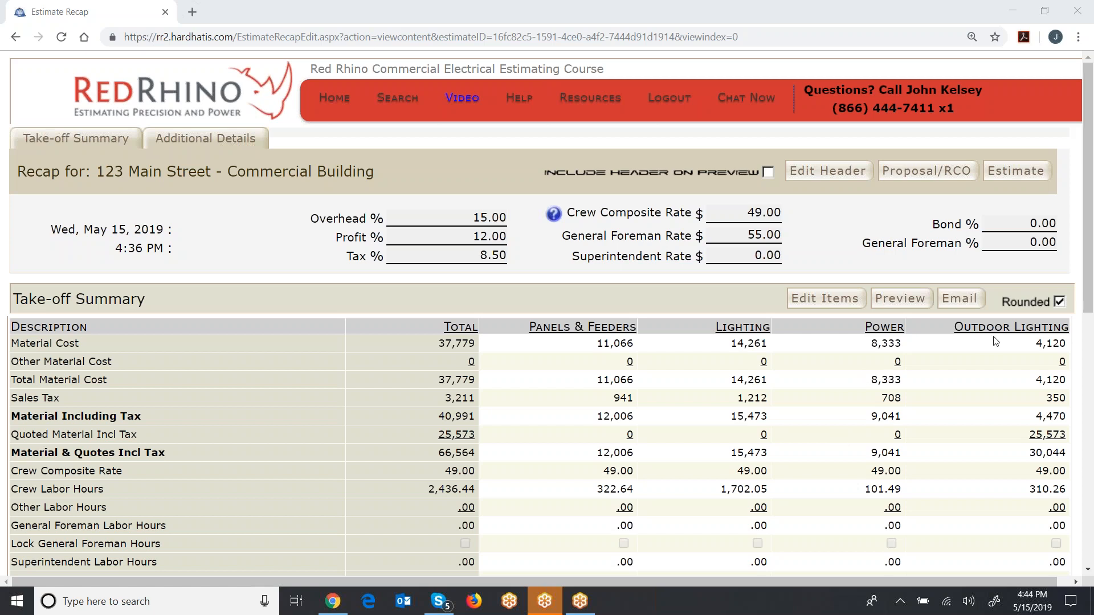
Review the recap's take-off summary from material cost down to the totals, comparing the sections' crew labor hours, especially Lighting.
{"action": "left_click_drag", "start_coordinate": [1089, 228], "coordinate": [1086, 496]}
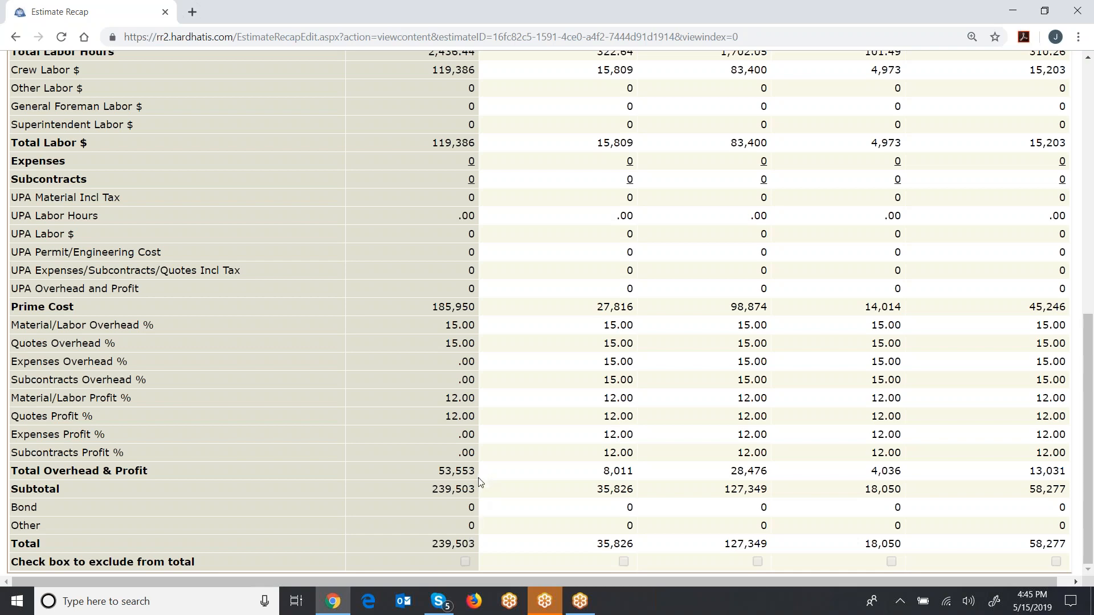
{"action": "scroll", "coordinate": [458, 495], "scroll_direction": "up", "scroll_amount": 9}
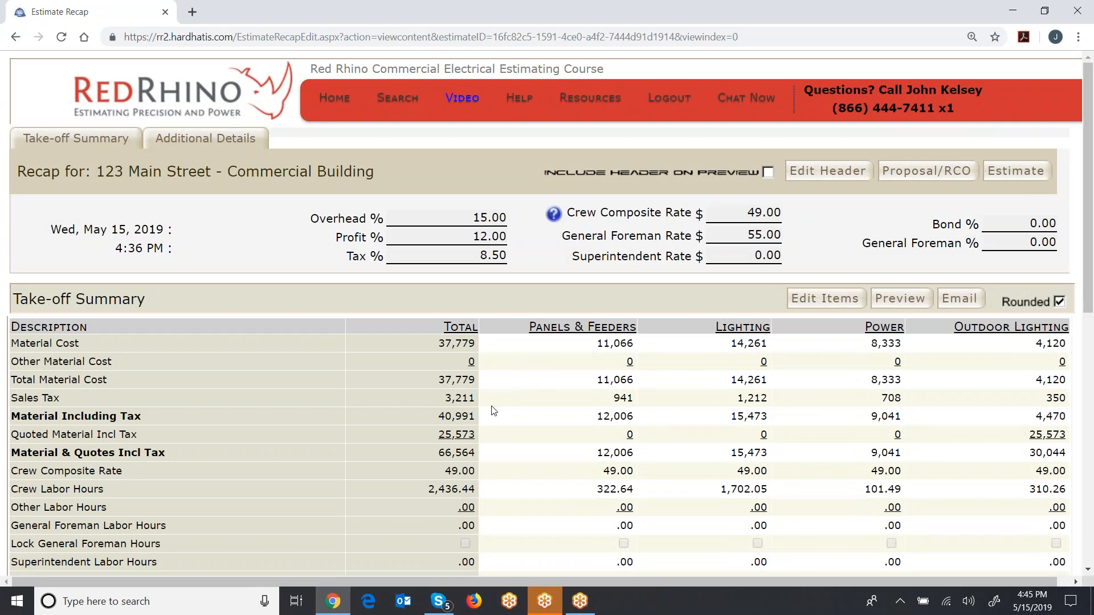
{"action": "scroll", "coordinate": [494, 410], "scroll_direction": "down", "scroll_amount": 9}
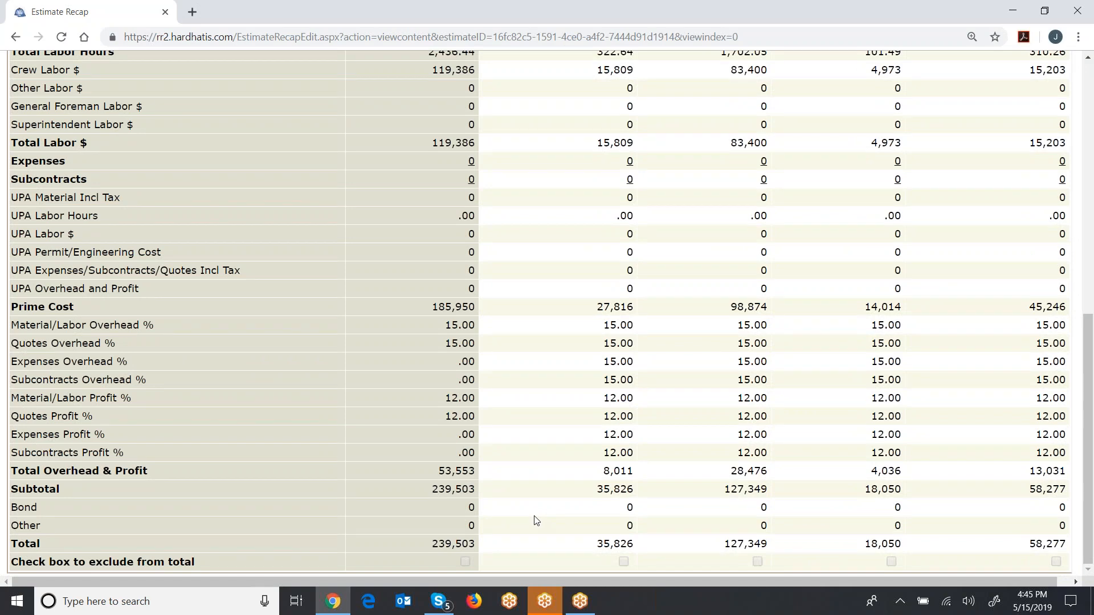
{"action": "scroll", "coordinate": [536, 518], "scroll_direction": "up", "scroll_amount": 10}
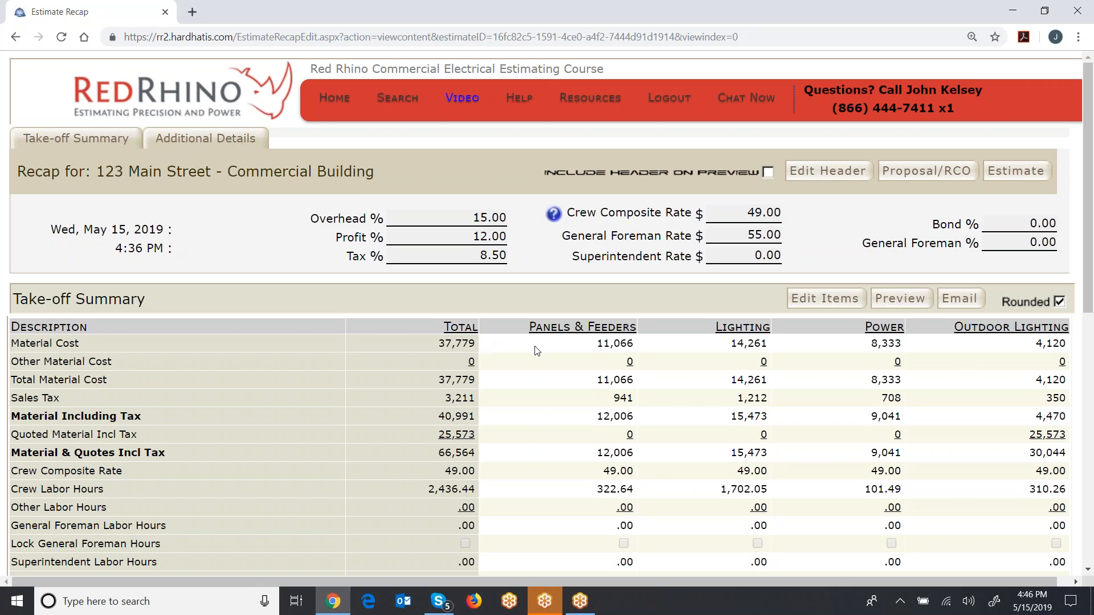
{"action": "scroll", "coordinate": [539, 350], "scroll_direction": "down", "scroll_amount": 1}
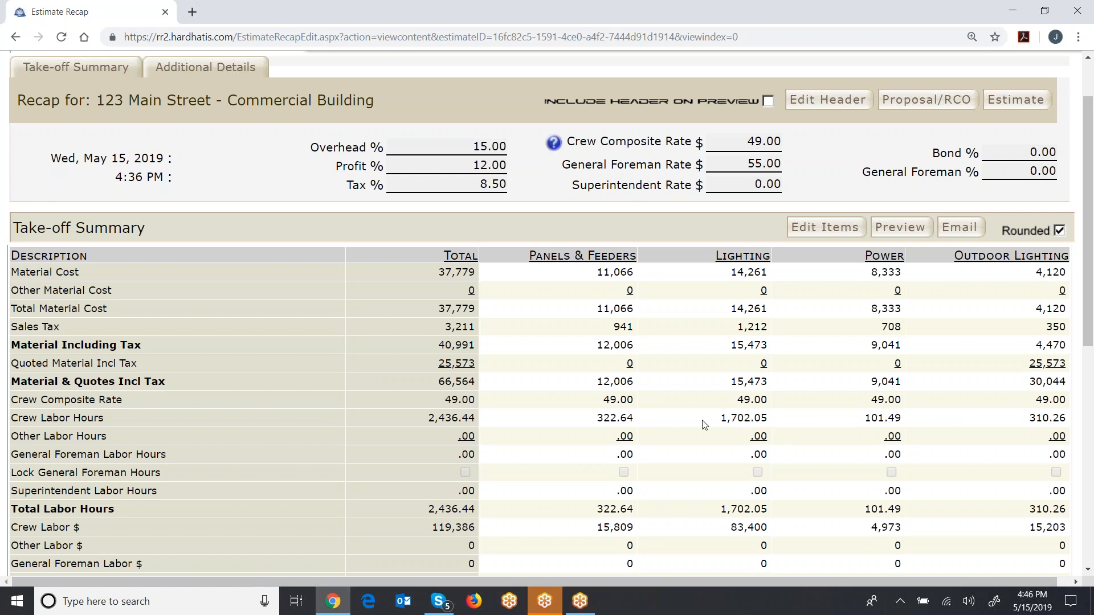
{"action": "left_click_drag", "start_coordinate": [722, 418], "coordinate": [765, 417]}
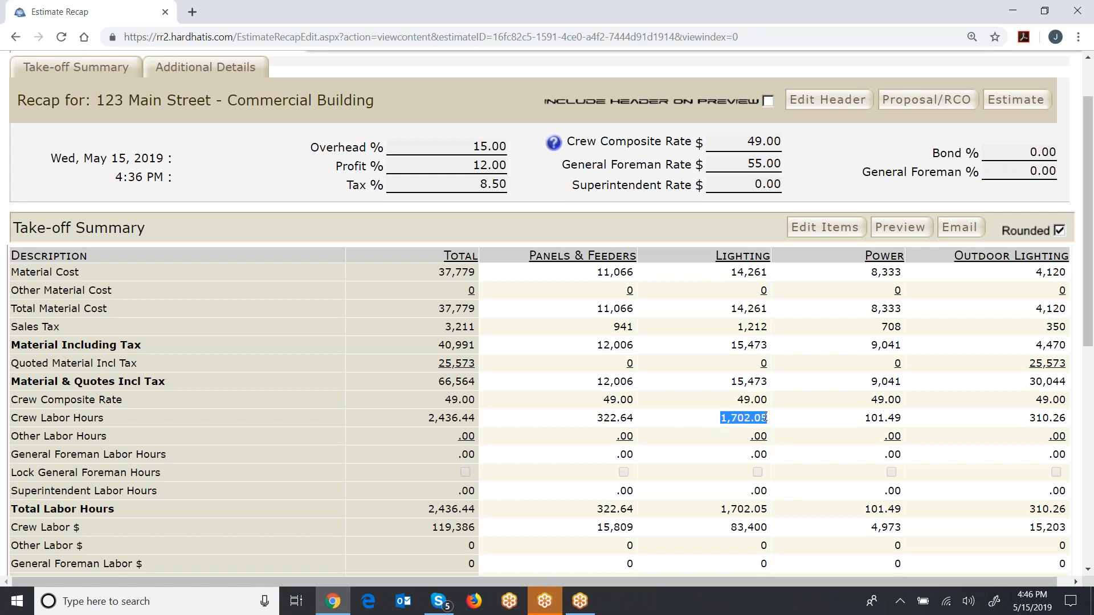
{"action": "left_click", "coordinate": [786, 439]}
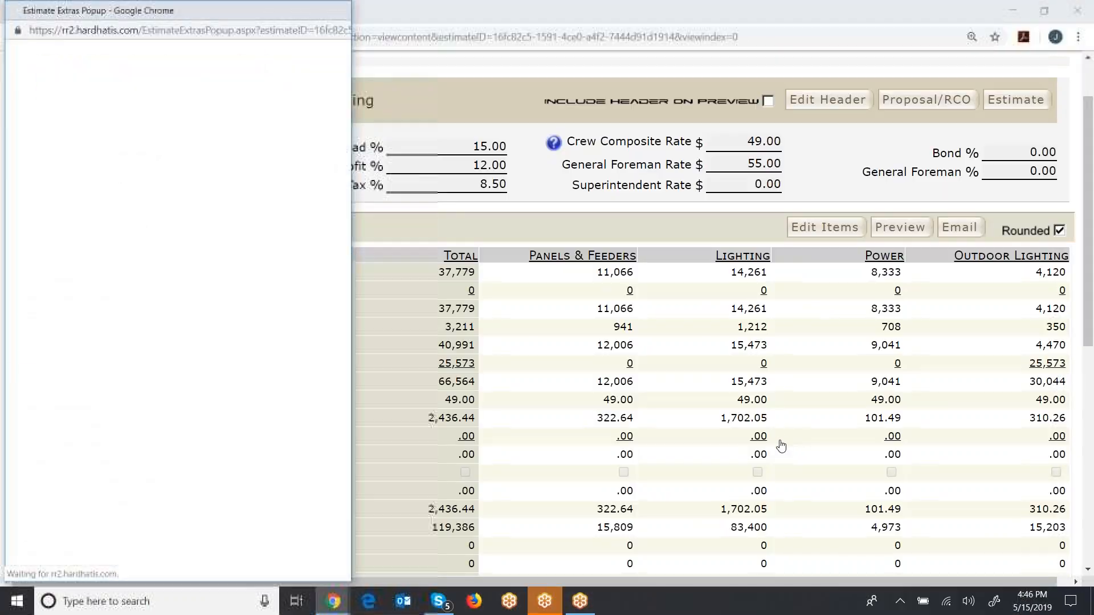
{"action": "left_click", "coordinate": [335, 11]}
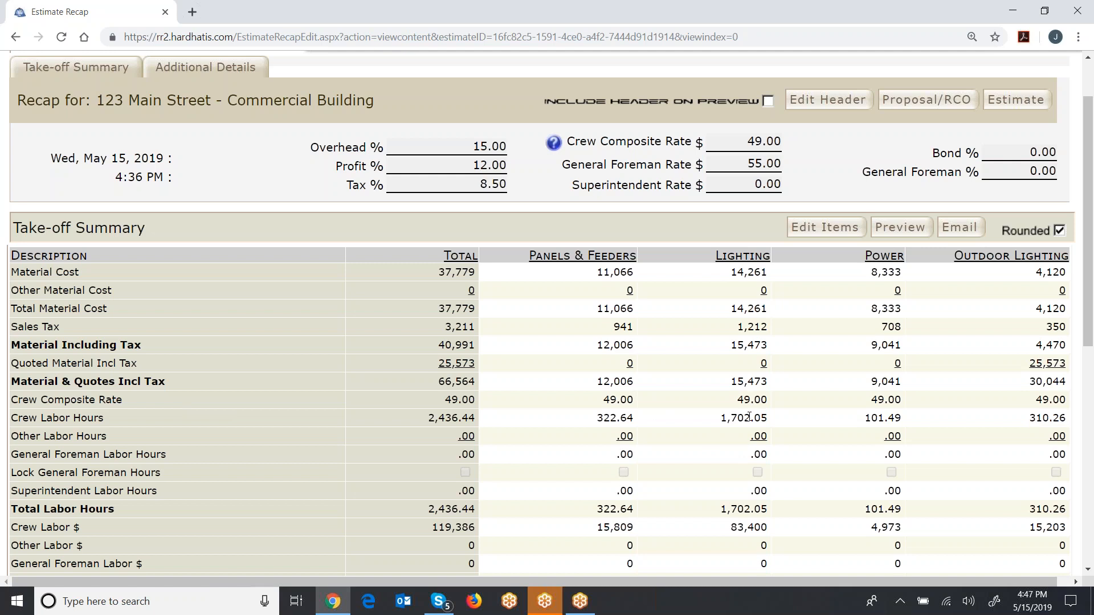
Open the Lighting section's take-off for editing and check the Extended Labor values of its items down to the wall fixture lines.
{"action": "left_click", "coordinate": [1004, 101]}
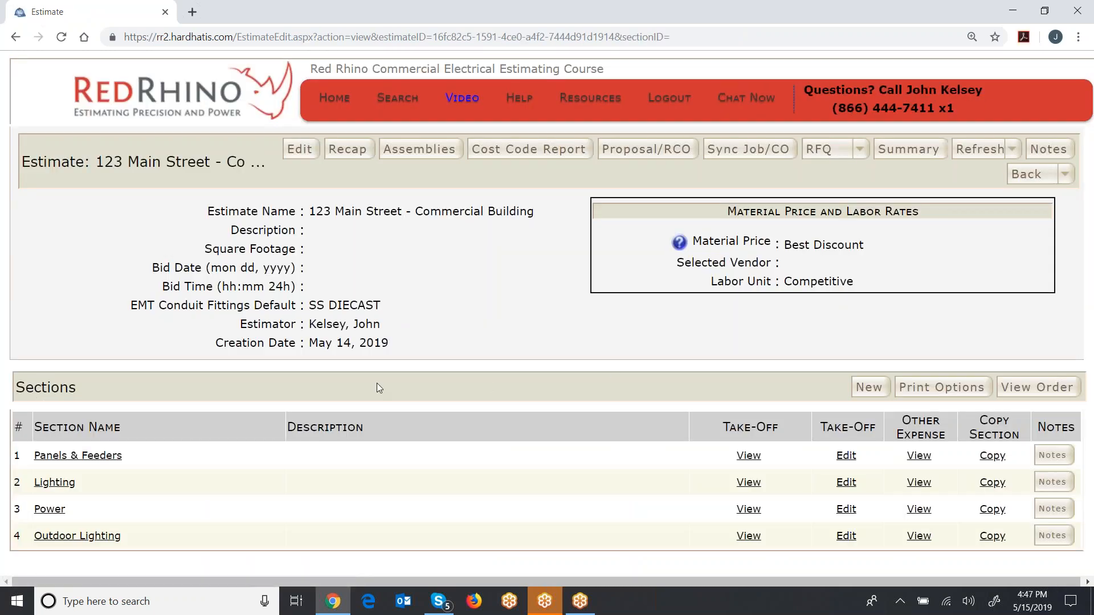
{"action": "left_click", "coordinate": [845, 483]}
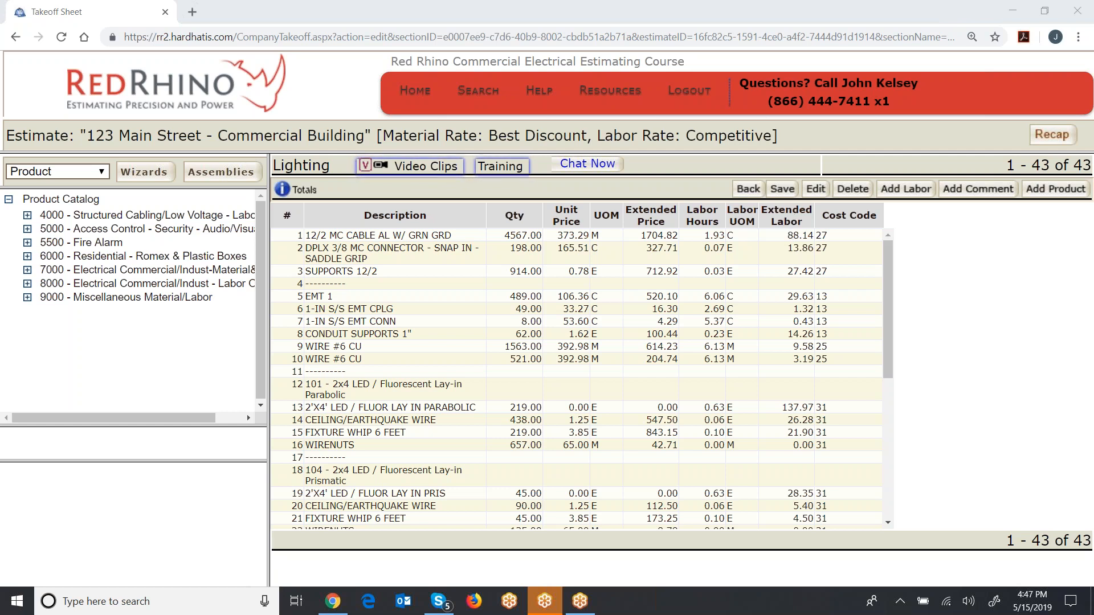
{"action": "left_click_drag", "start_coordinate": [809, 226], "coordinate": [764, 212]}
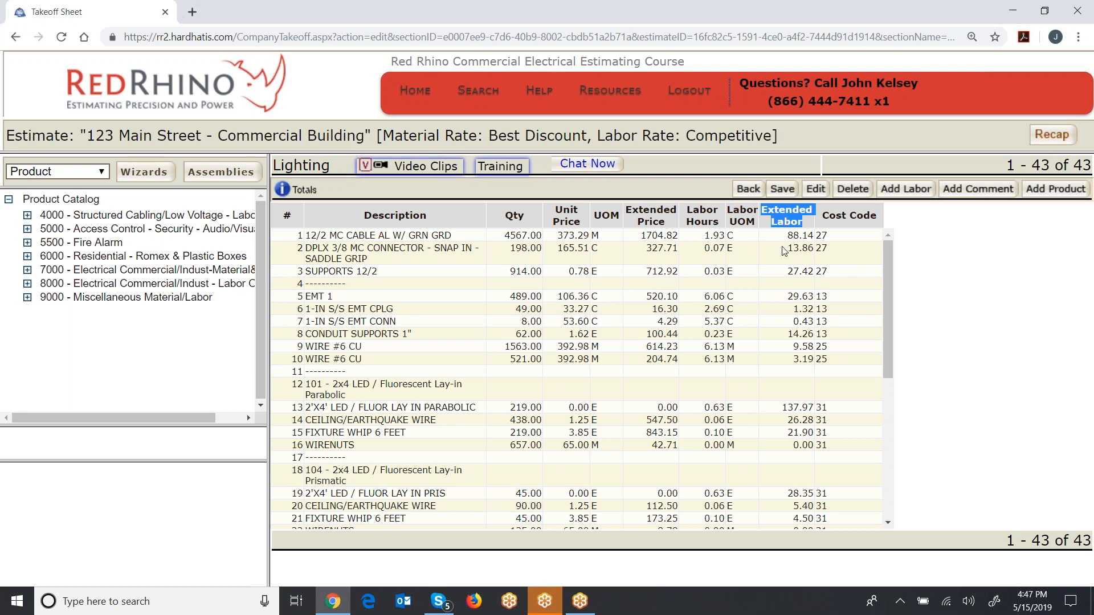
{"action": "left_click", "coordinate": [786, 272]}
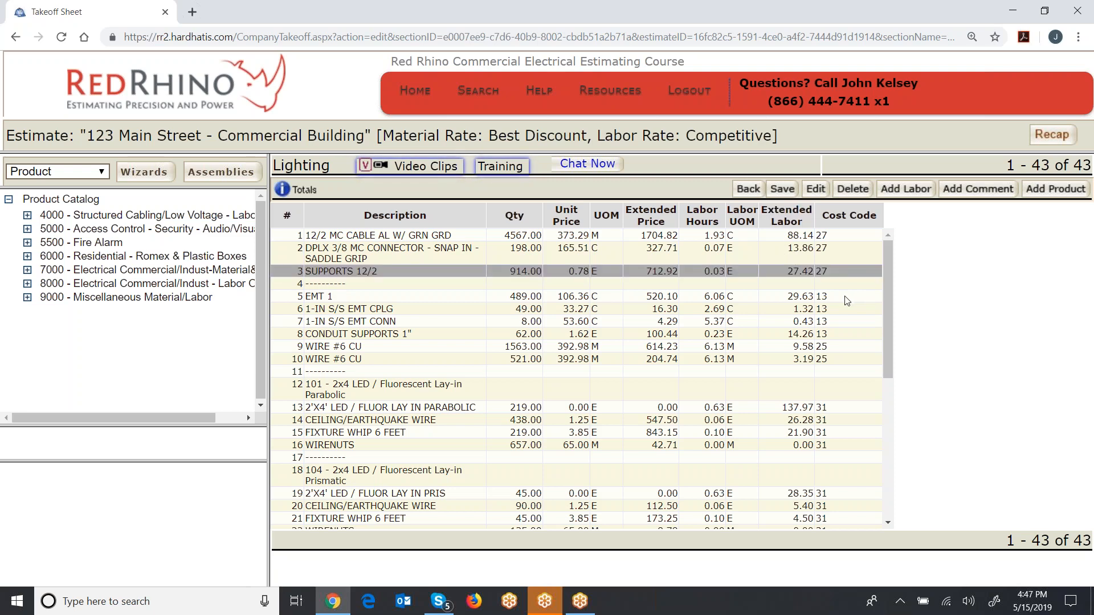
{"action": "left_click", "coordinate": [783, 189]}
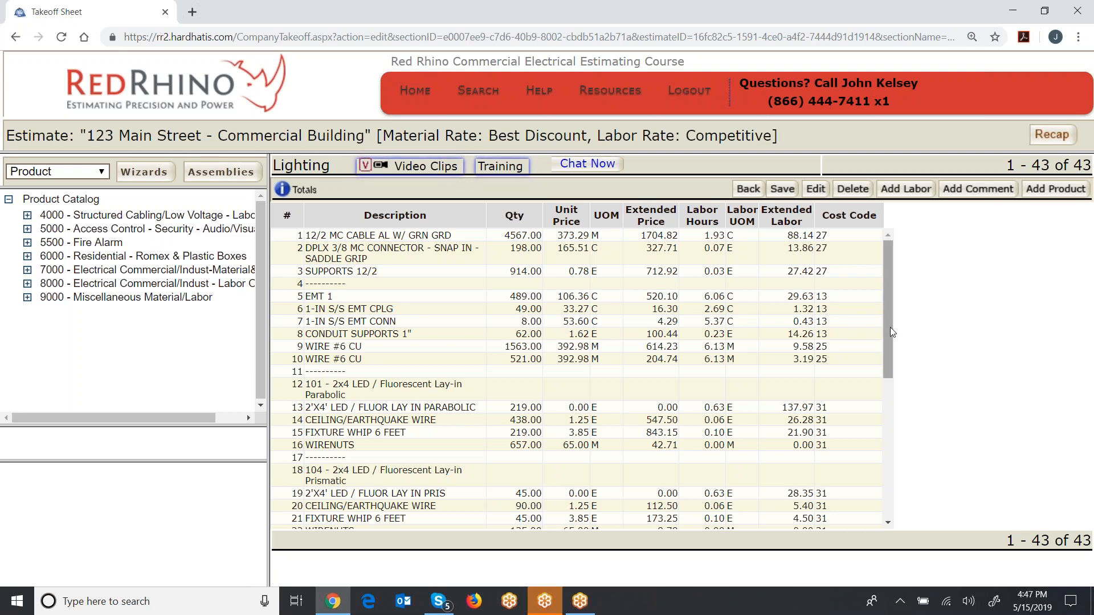
{"action": "scroll", "coordinate": [890, 327], "scroll_direction": "down", "scroll_amount": 1}
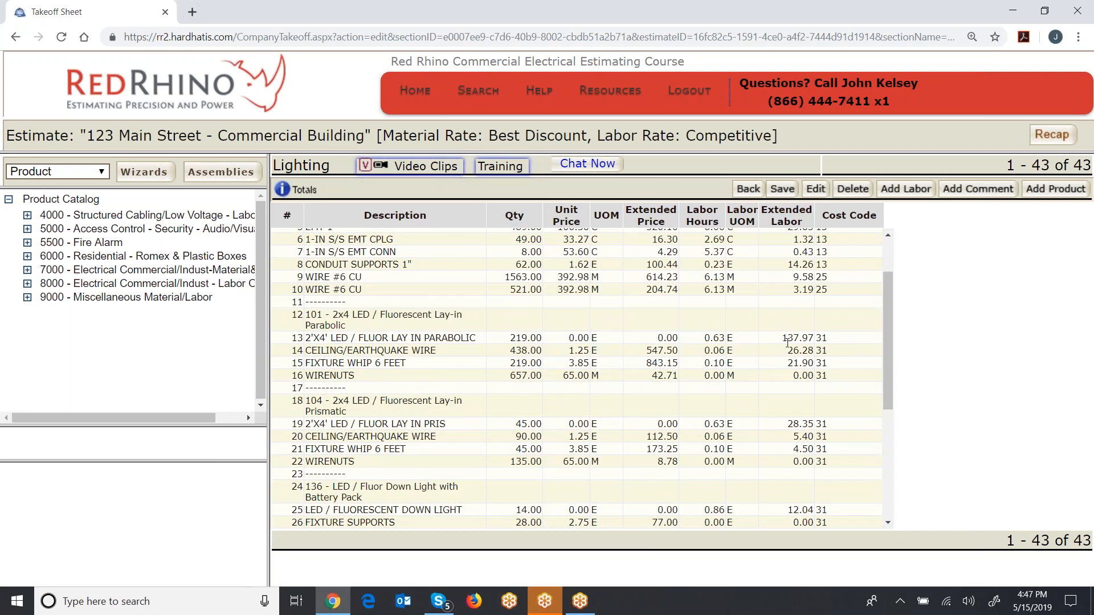
{"action": "left_click_drag", "start_coordinate": [887, 330], "coordinate": [906, 431]}
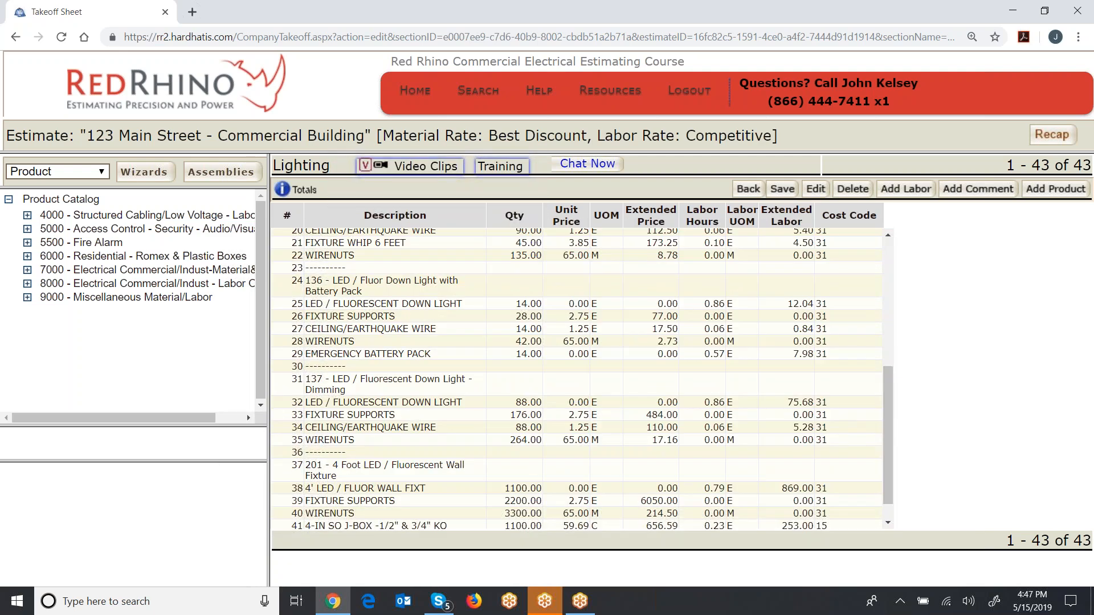
{"action": "left_click_drag", "start_coordinate": [884, 411], "coordinate": [886, 445]}
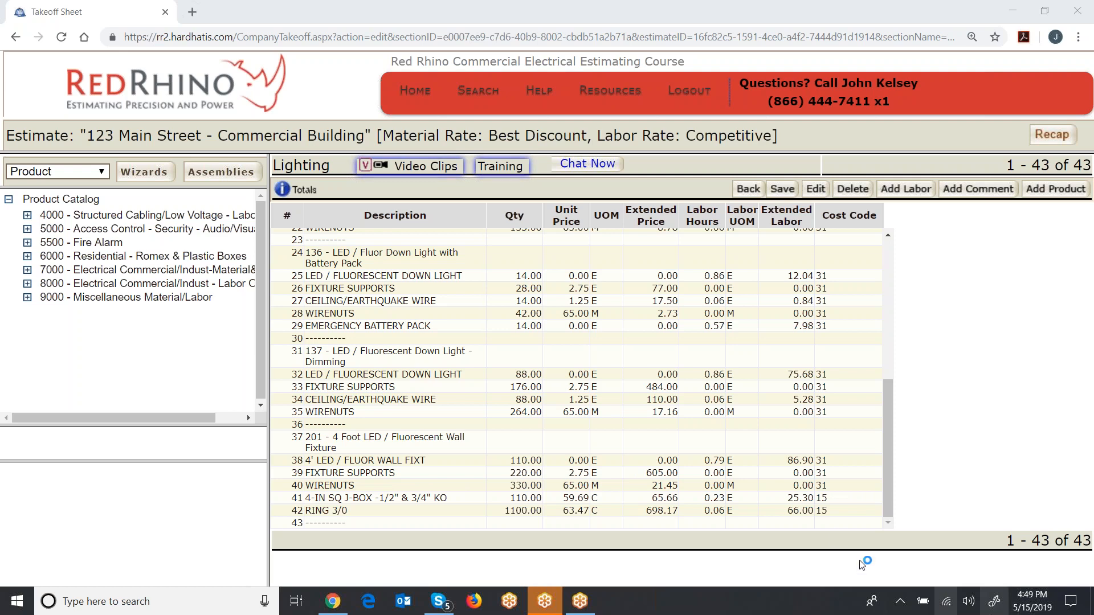
{"action": "left_click", "coordinate": [469, 464]}
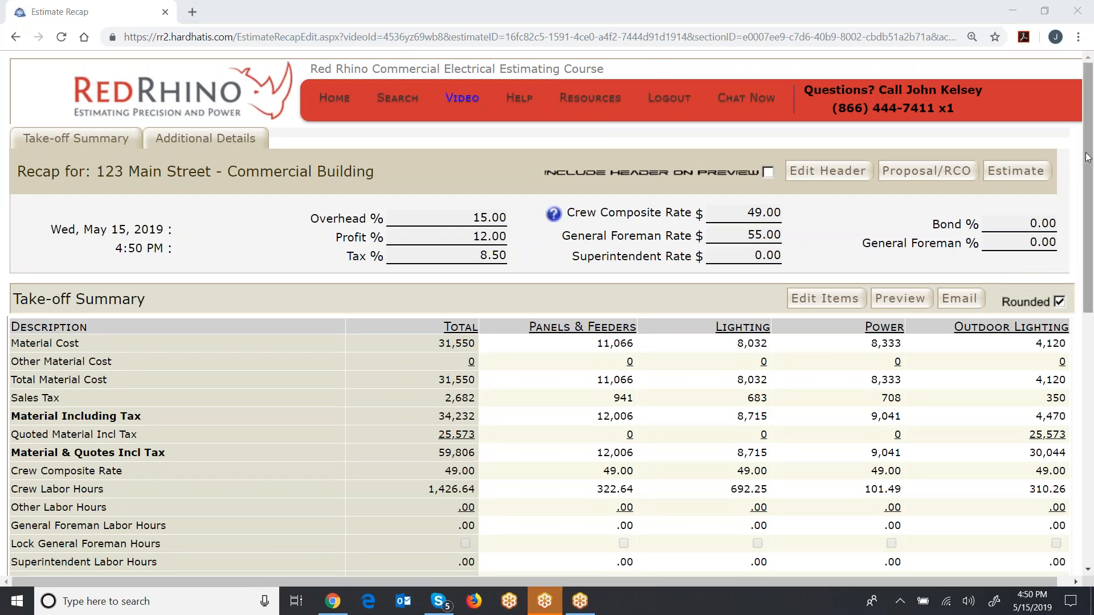
Review the recap's total crew labor hours and the cost rows down to the final totals.
{"action": "scroll", "coordinate": [1088, 168], "scroll_direction": "down", "scroll_amount": 2}
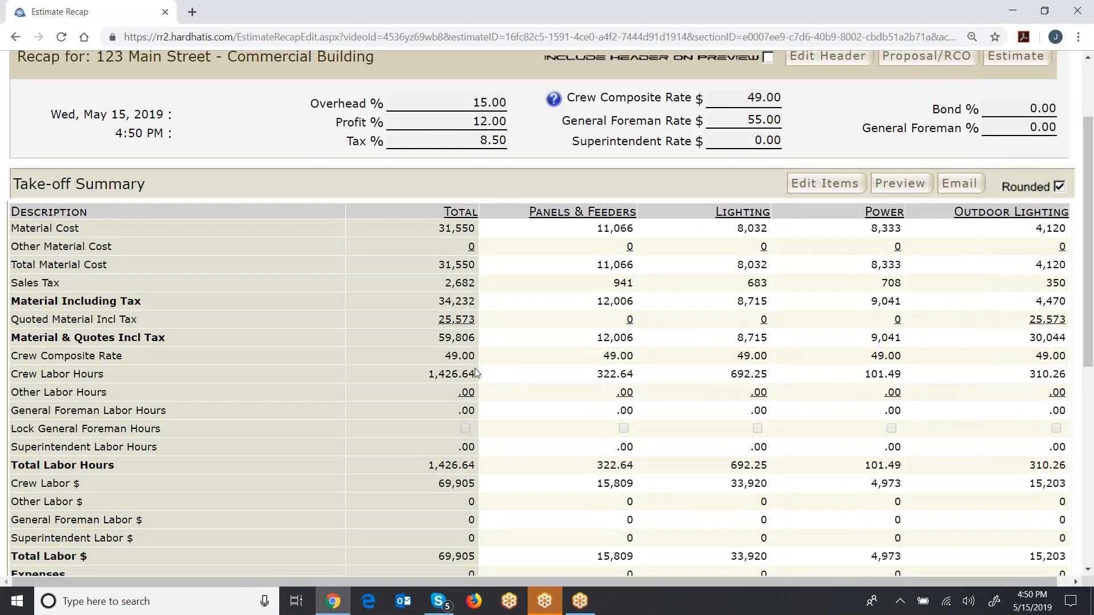
{"action": "left_click_drag", "start_coordinate": [428, 377], "coordinate": [476, 375]}
{"action": "left_click", "coordinate": [415, 374]}
{"action": "scroll", "coordinate": [396, 394], "scroll_direction": "down", "scroll_amount": 1}
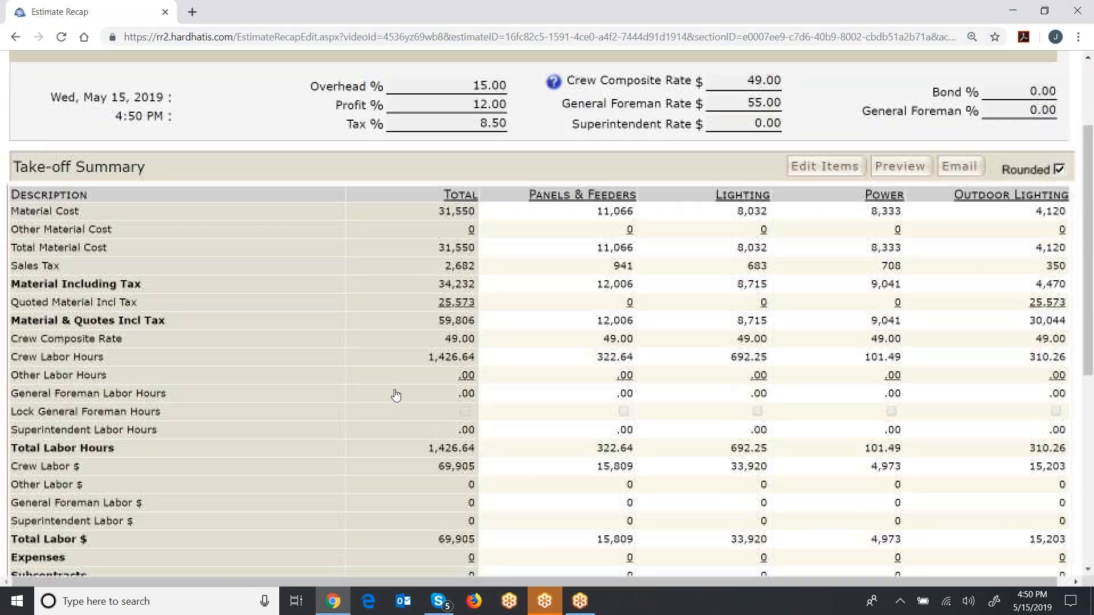
{"action": "scroll", "coordinate": [396, 394], "scroll_direction": "down", "scroll_amount": 7}
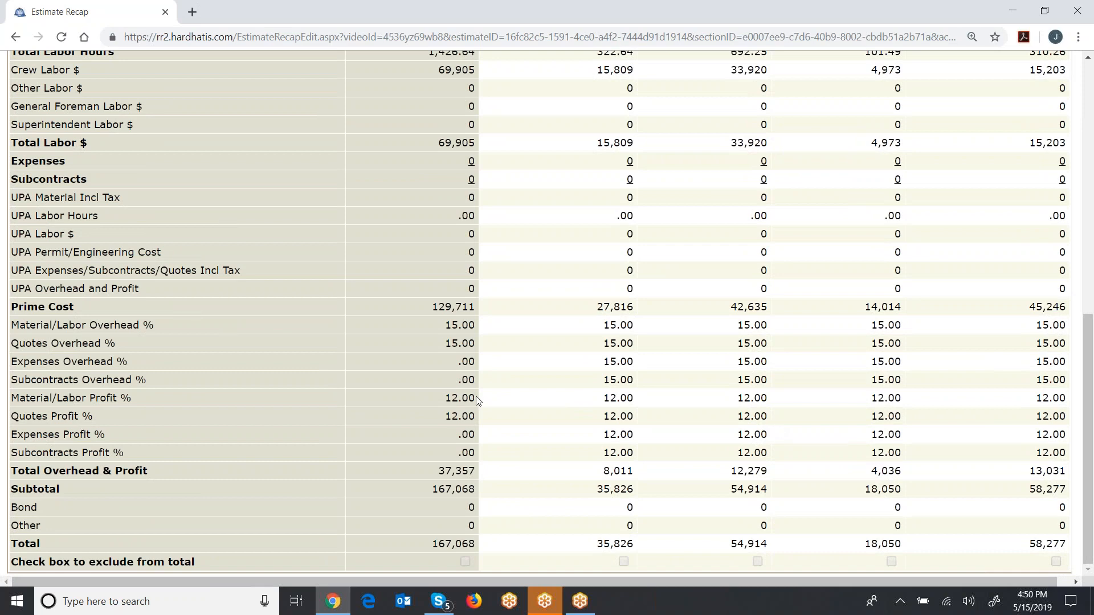
{"action": "scroll", "coordinate": [476, 396], "scroll_direction": "up", "scroll_amount": 6}
{"action": "scroll", "coordinate": [476, 394], "scroll_direction": "up", "scroll_amount": 3}
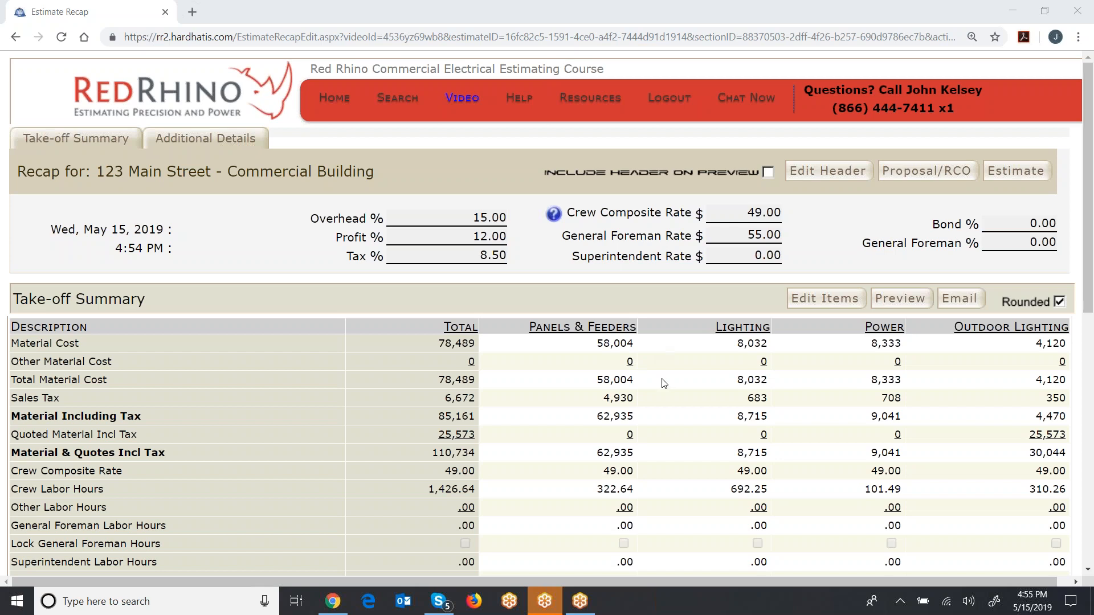
Open the Panels & Feeders take-off for editing and inspect the Extended Price of the EMT 3" item on line 11.
{"action": "left_click", "coordinate": [1016, 171]}
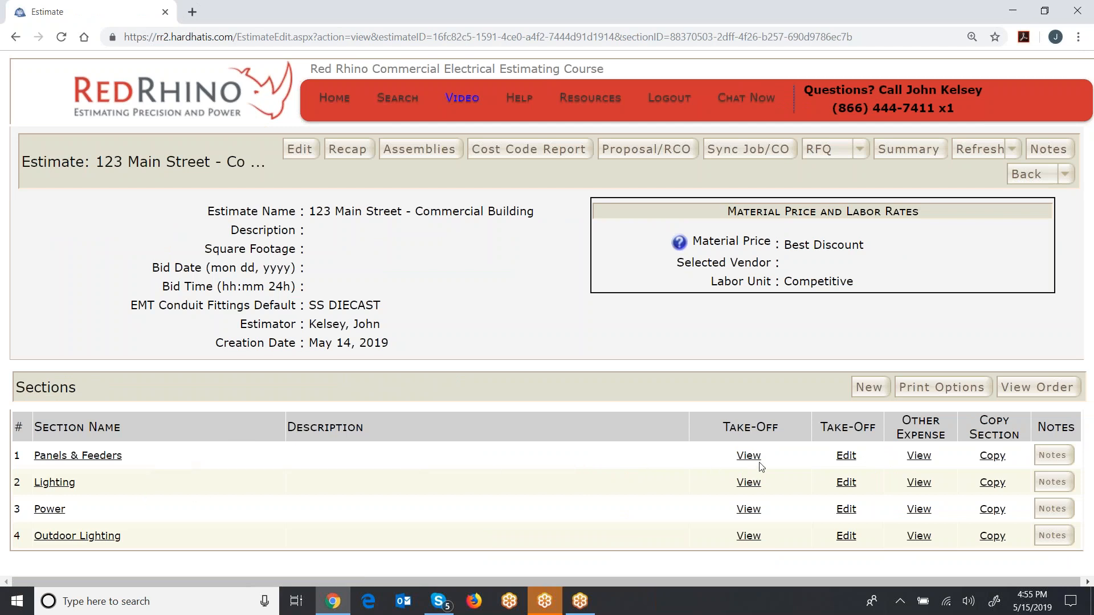
{"action": "left_click", "coordinate": [845, 456]}
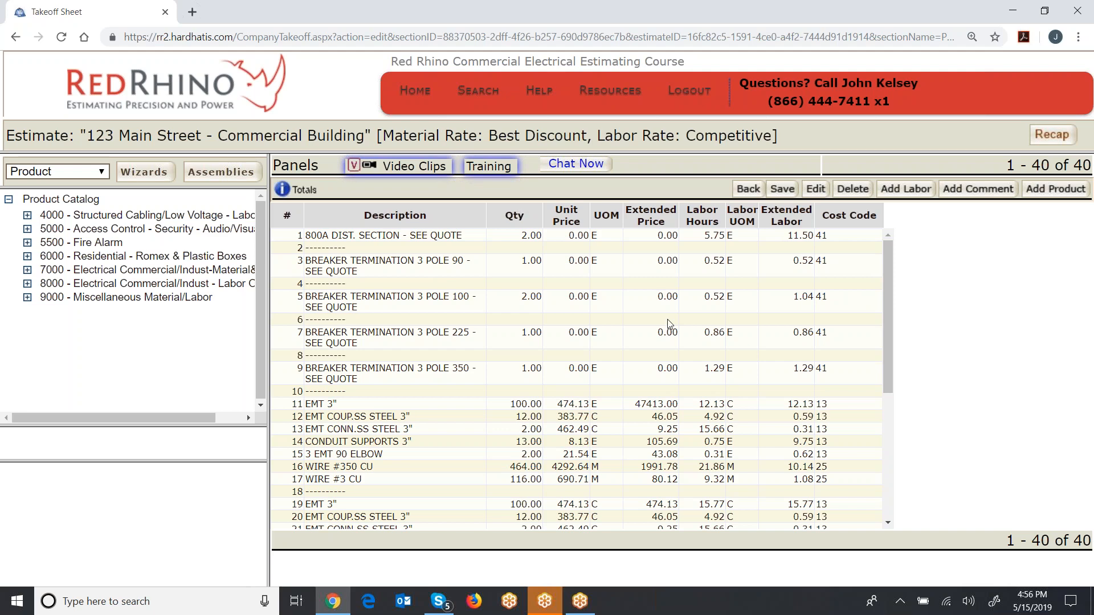
{"action": "left_click_drag", "start_coordinate": [887, 316], "coordinate": [891, 398]}
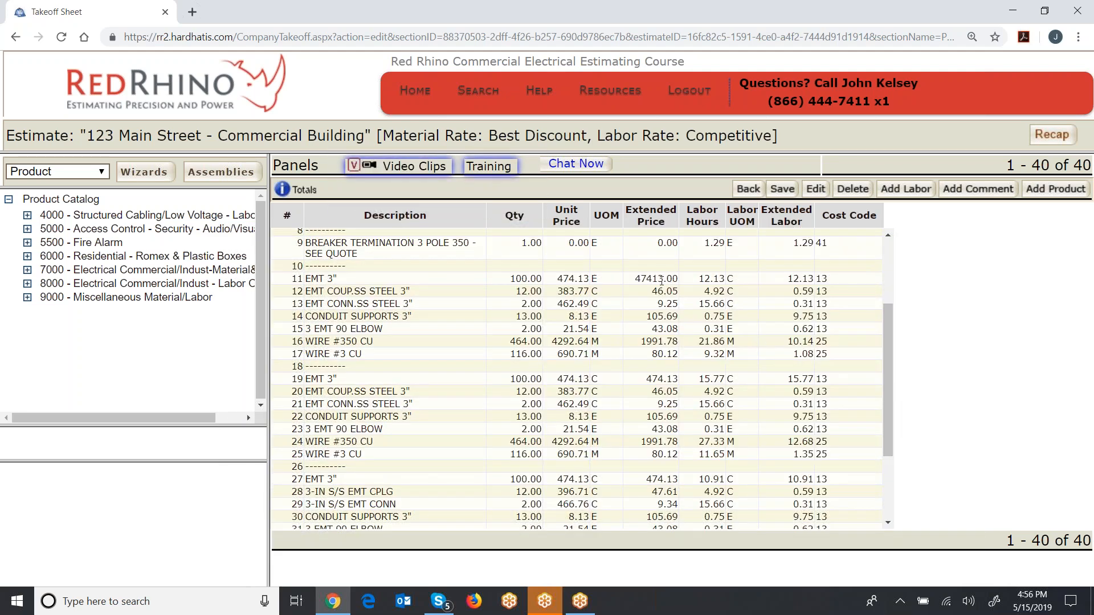
{"action": "left_click", "coordinate": [348, 281]}
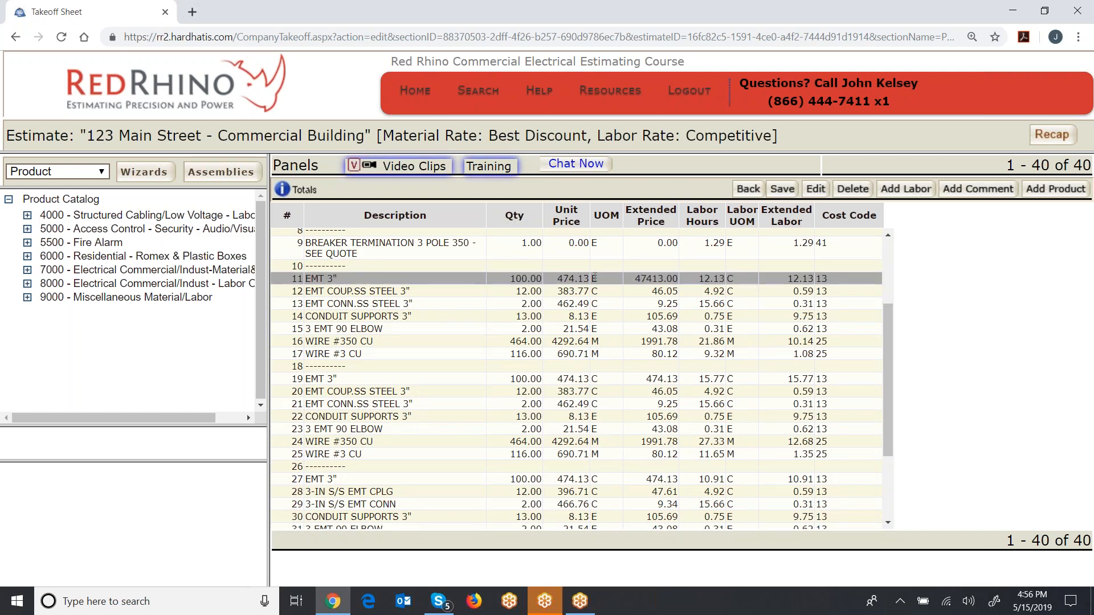
{"action": "left_click", "coordinate": [781, 193]}
{"action": "scroll", "coordinate": [626, 336], "scroll_direction": "down", "scroll_amount": 3}
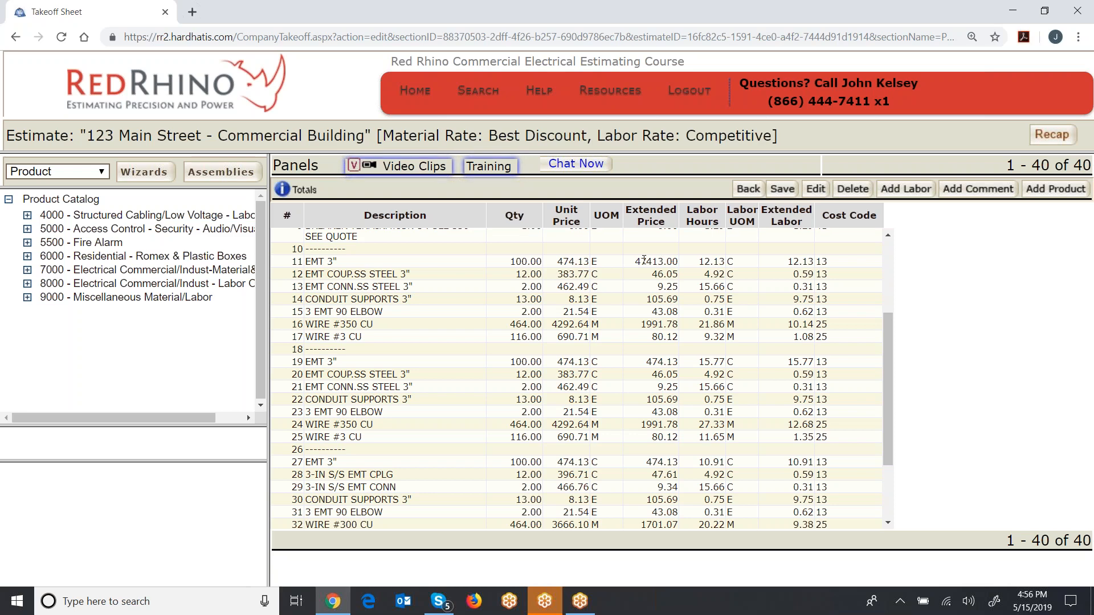
Set the material unit of measure for the EMT 3" item on line 11 to C and save the take-off.
{"action": "left_click", "coordinate": [620, 264]}
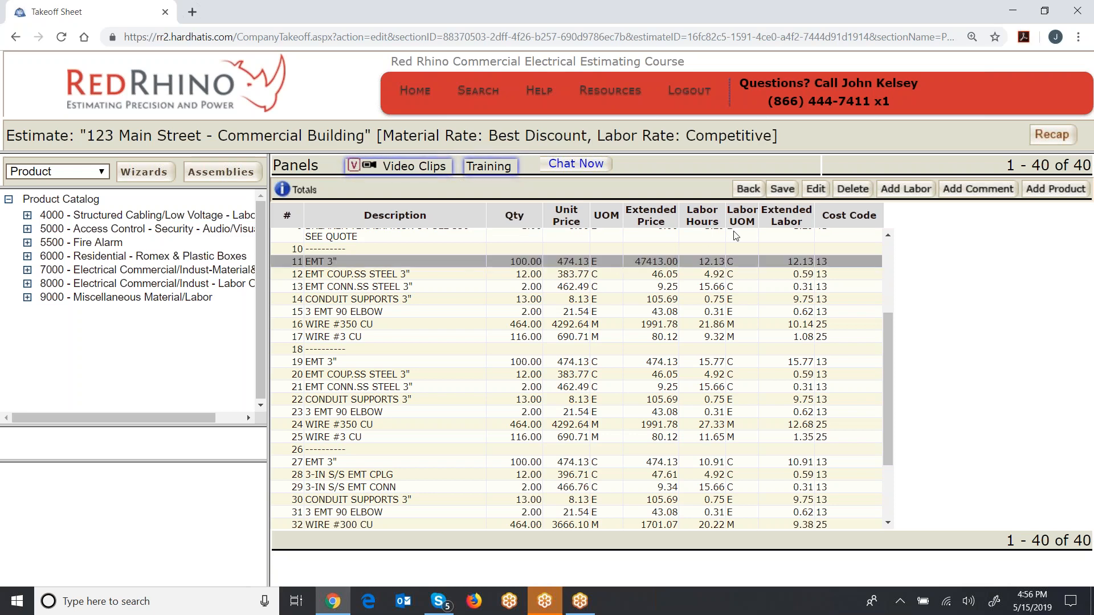
{"action": "left_click", "coordinate": [815, 190]}
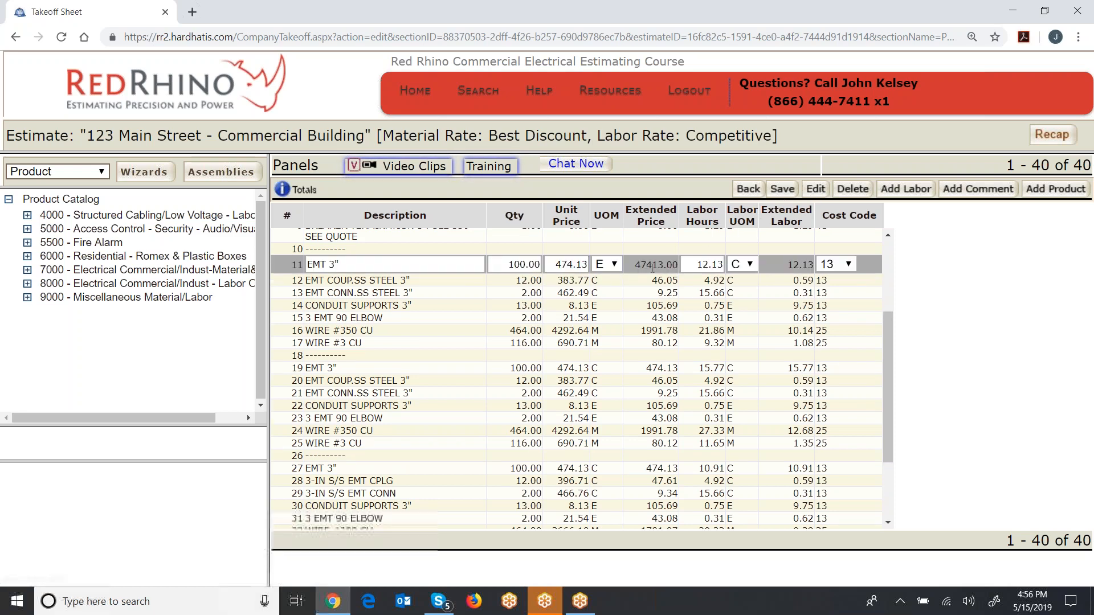
{"action": "left_click", "coordinate": [615, 265]}
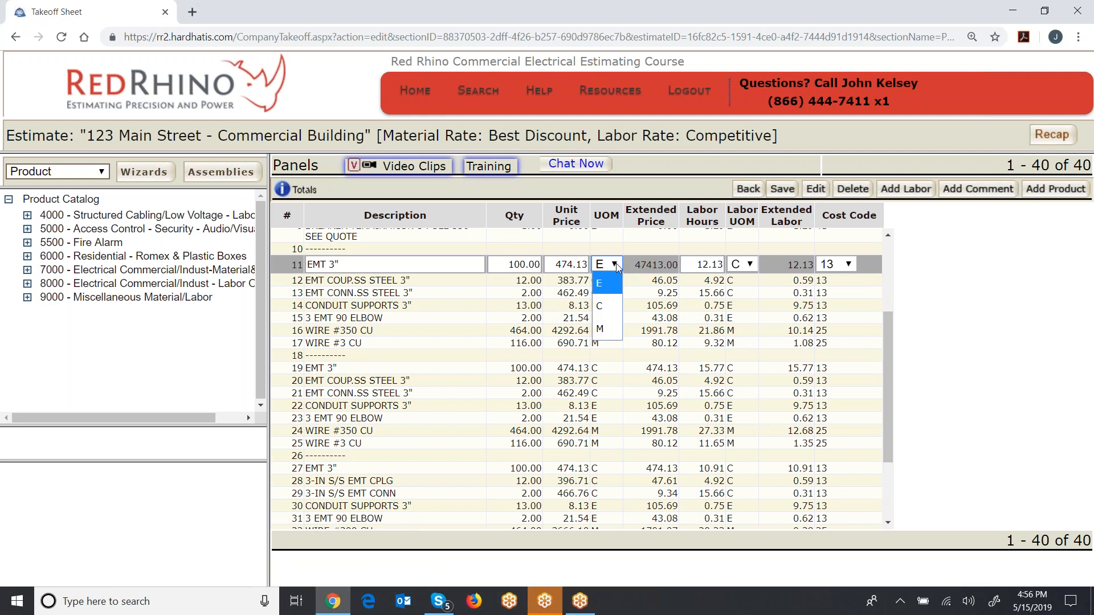
{"action": "left_click", "coordinate": [609, 306]}
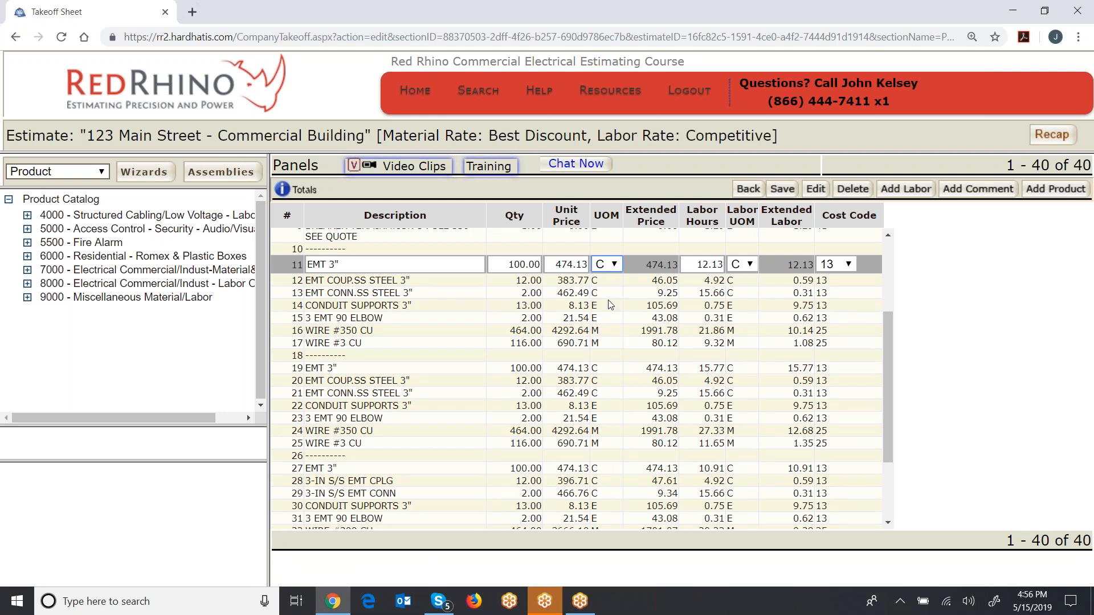
{"action": "left_click", "coordinate": [782, 189]}
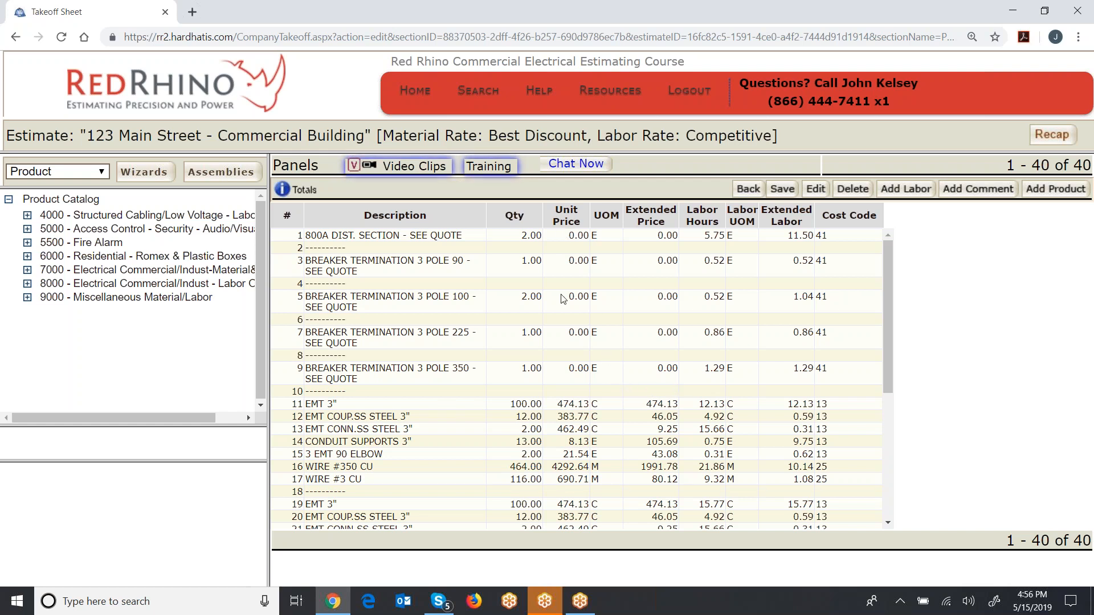
Check the remaining Extended Price and Extended Labor values in the Panels take-off, and return to the estimate recap.
{"action": "scroll", "coordinate": [574, 417], "scroll_direction": "down", "scroll_amount": 1}
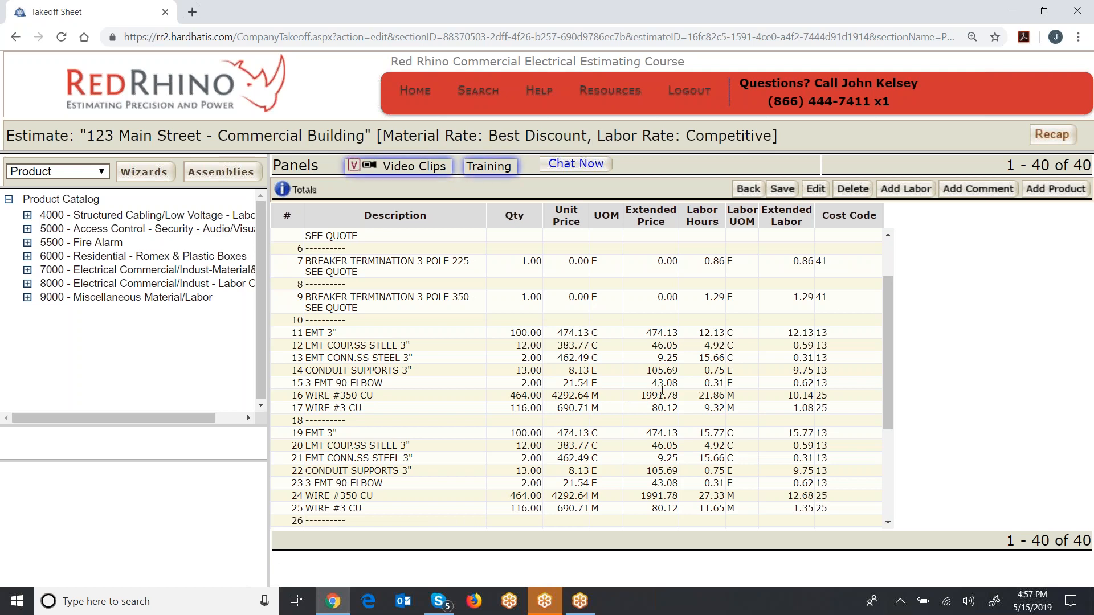
{"action": "scroll", "coordinate": [662, 390], "scroll_direction": "down", "scroll_amount": 3}
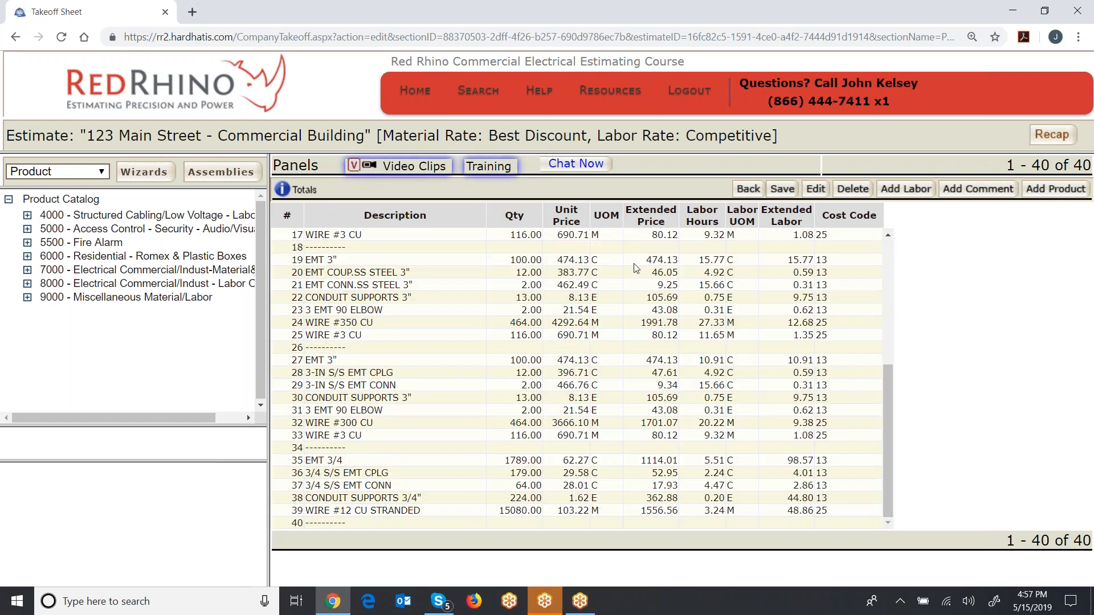
{"action": "scroll", "coordinate": [664, 376], "scroll_direction": "up", "scroll_amount": 4}
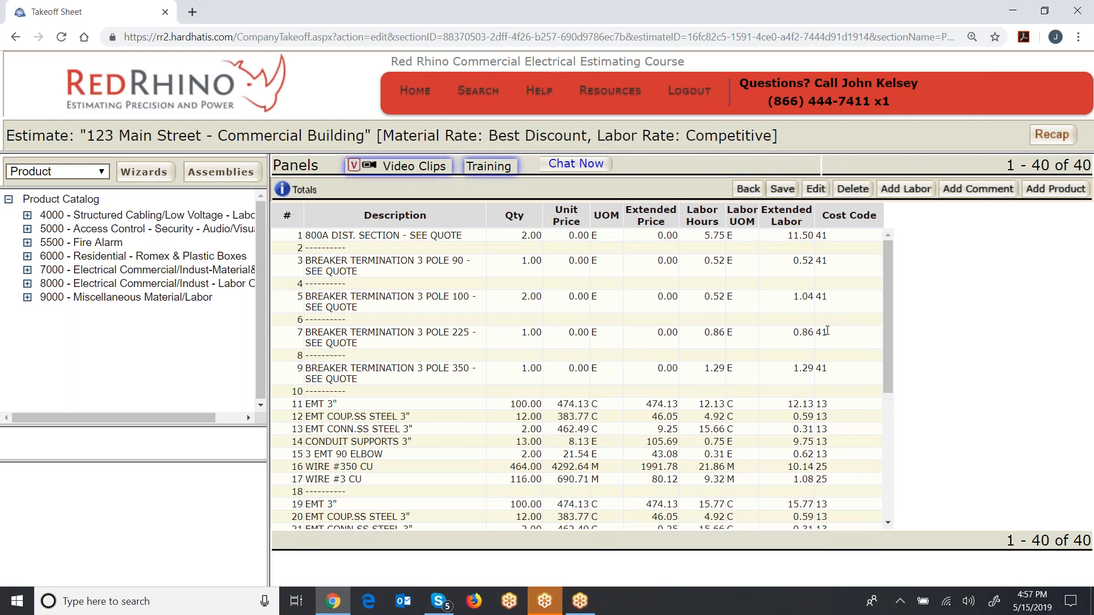
{"action": "scroll", "coordinate": [821, 341], "scroll_direction": "down", "scroll_amount": 3}
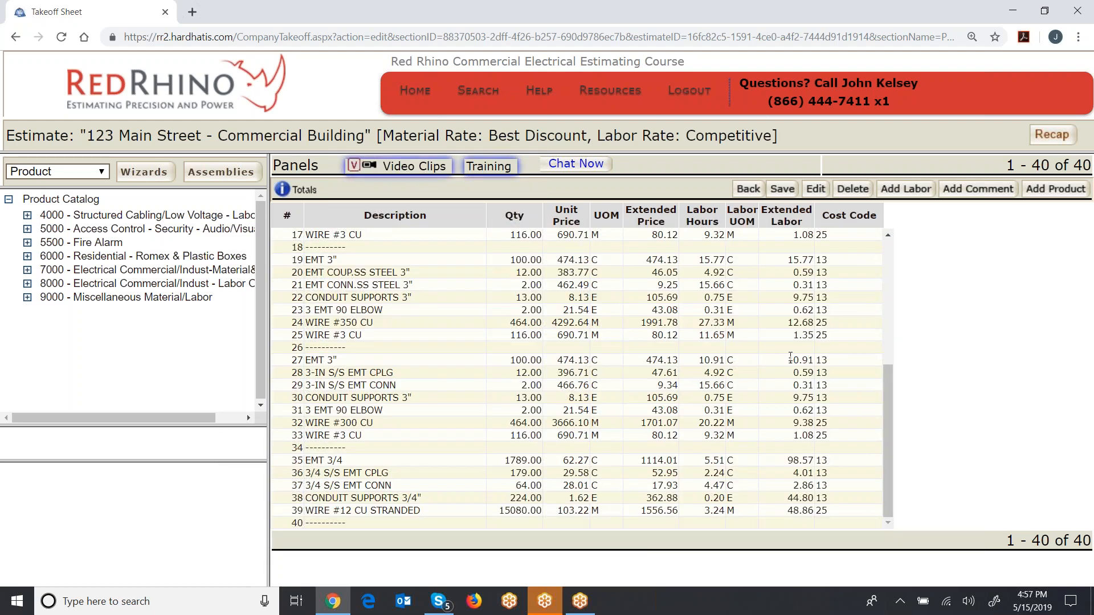
{"action": "left_click", "coordinate": [1048, 135]}
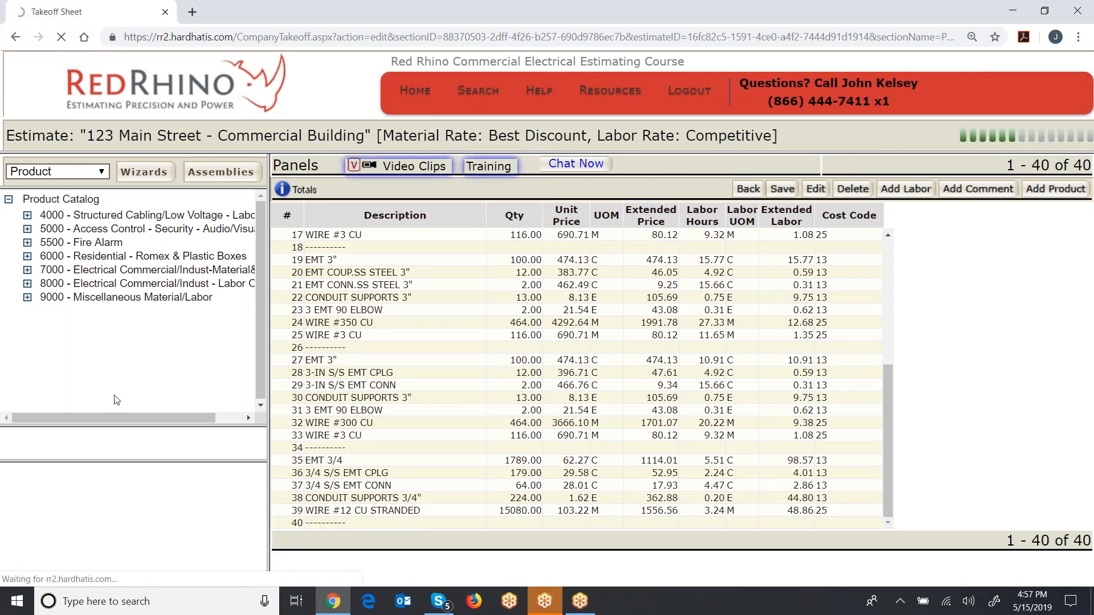